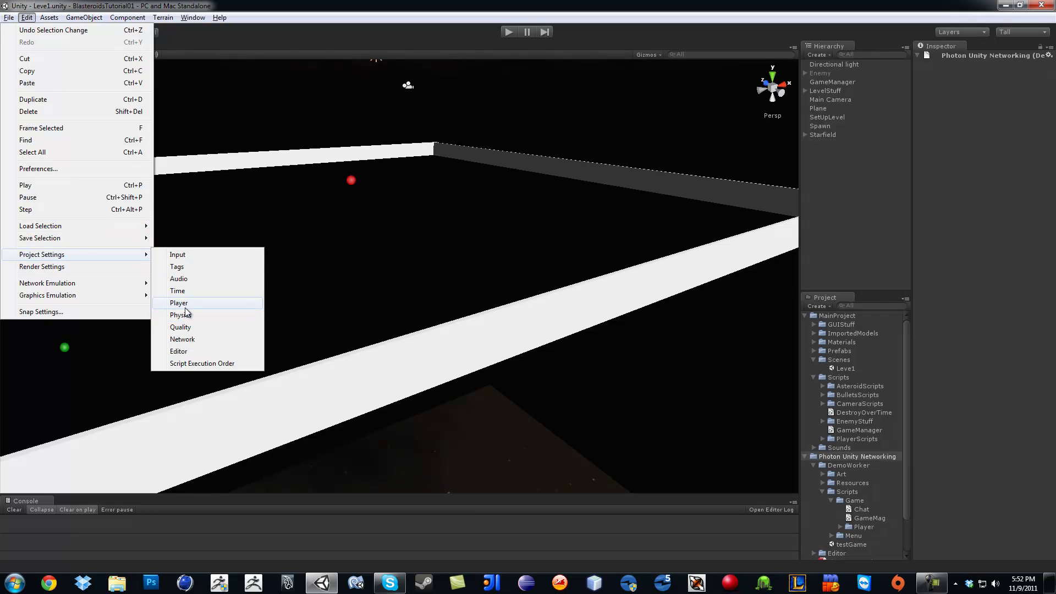
# Open the Player Settings and enable Run In Background for PC and Mac Standalone
pyautogui.click(185, 306)
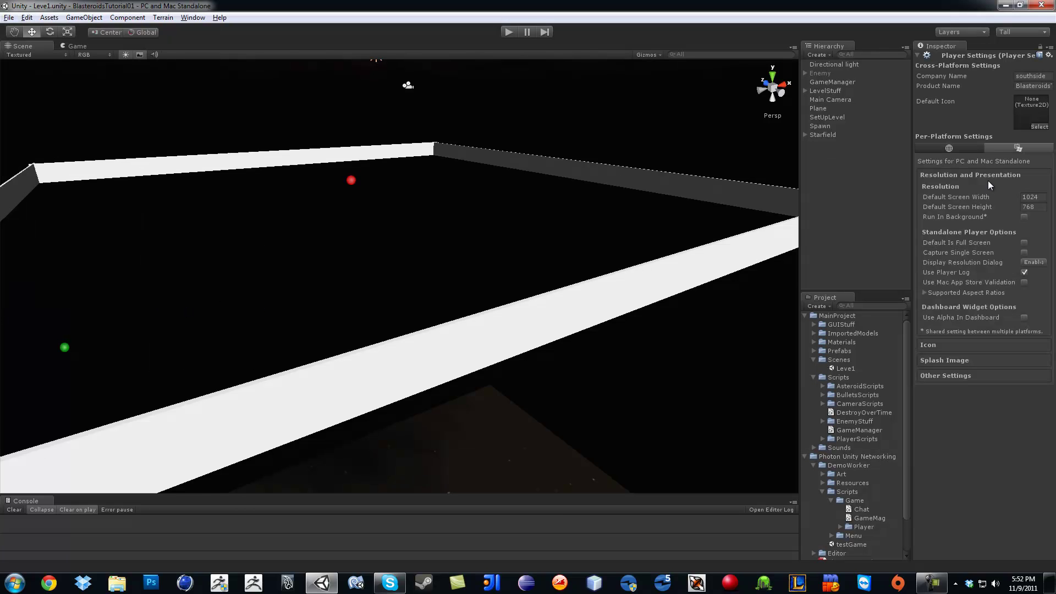
pyautogui.click(960, 146)
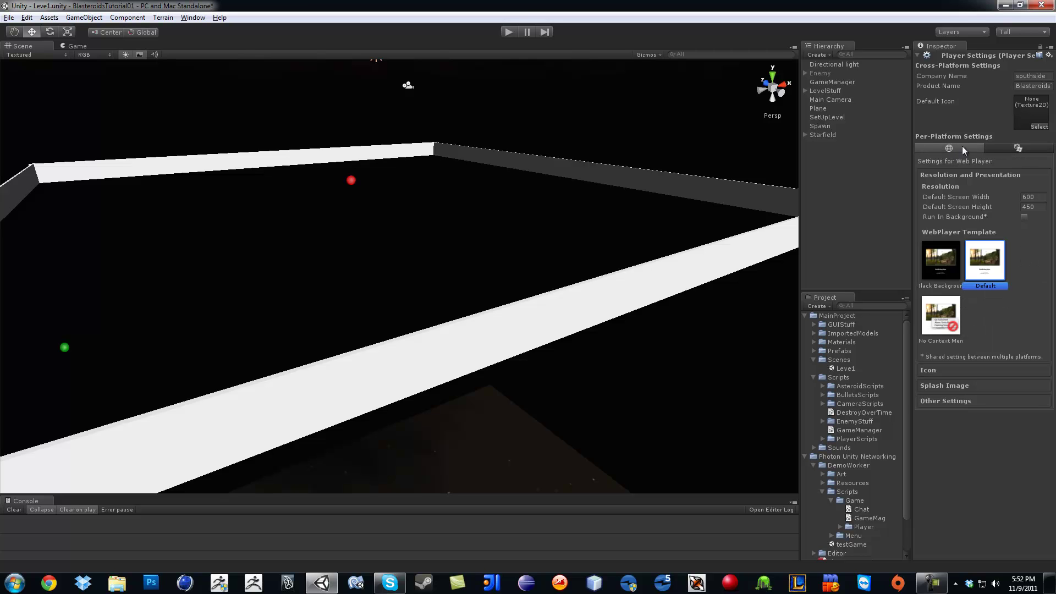
pyautogui.click(1000, 147)
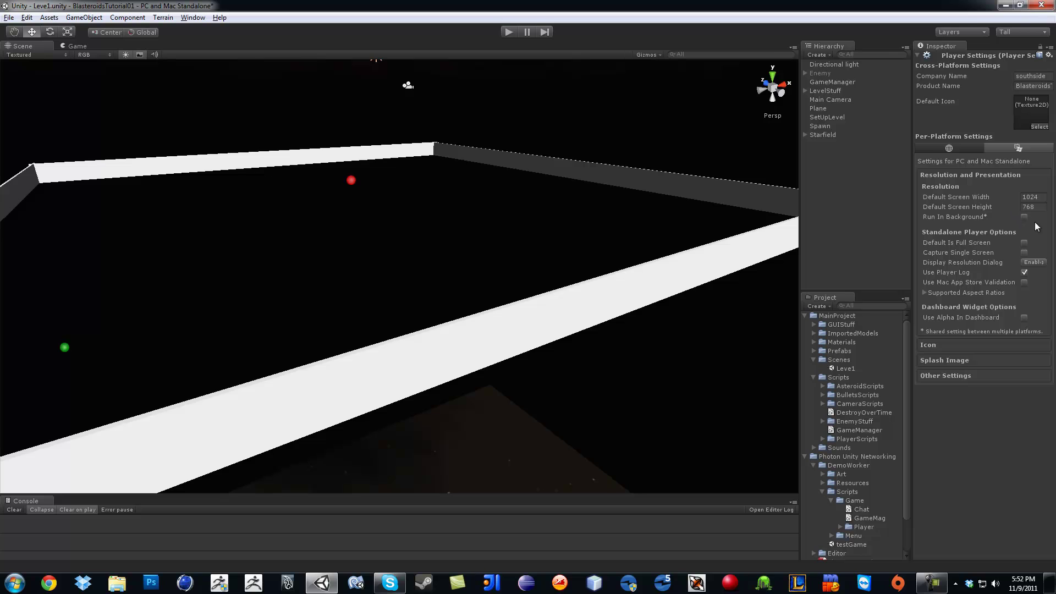
pyautogui.click(963, 148)
pyautogui.click(1016, 149)
# Move the editor window aside to uncover the desktop and show the desktop icons
pyautogui.moveTo(761, 7); pyautogui.dragTo(435, 44)
pyautogui.rightClick(910, 206)
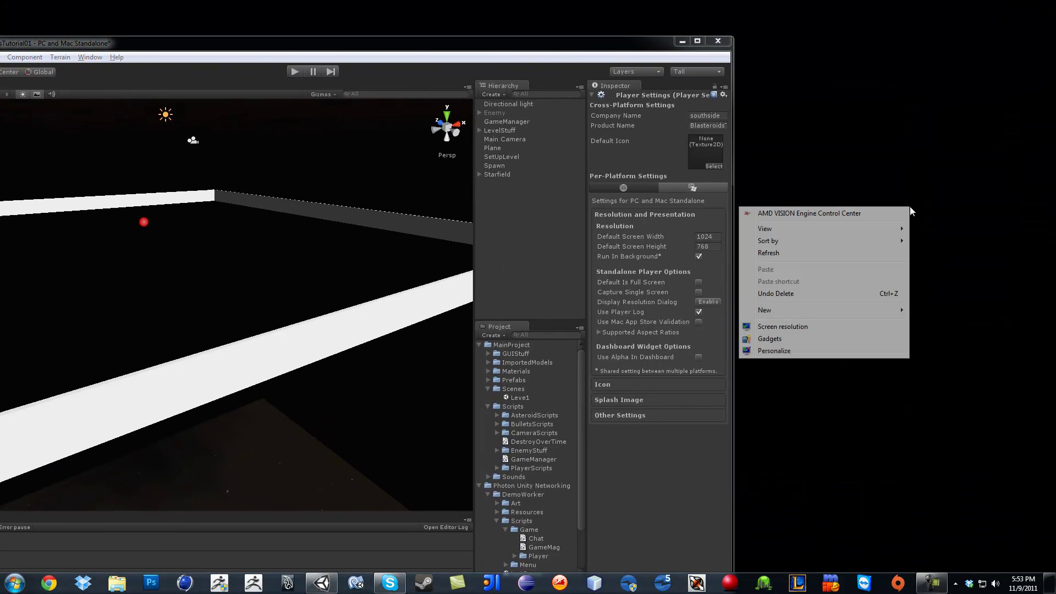
pyautogui.moveTo(798, 228)
pyautogui.click(655, 298)
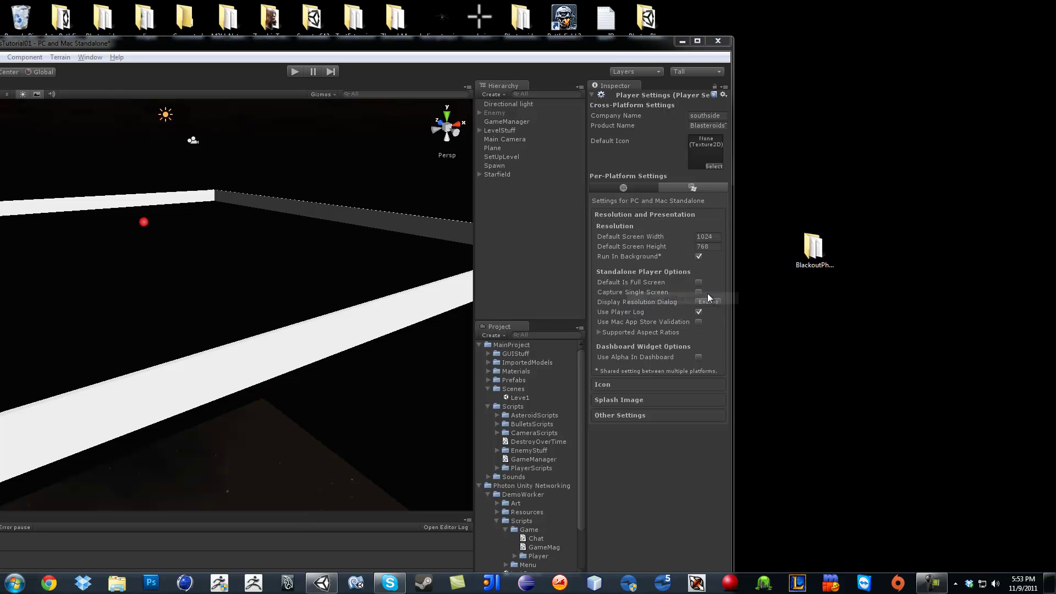
# Create a desktop folder named BlatstTestPhoton and place it in a free spot
pyautogui.rightClick(823, 72)
pyautogui.moveTo(722, 184)
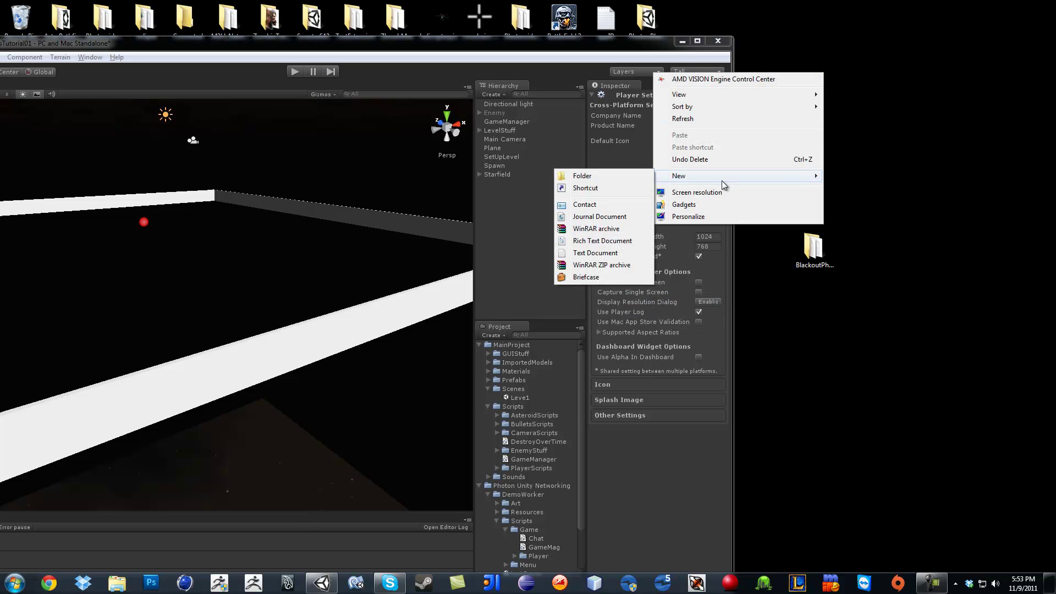
pyautogui.click(623, 179)
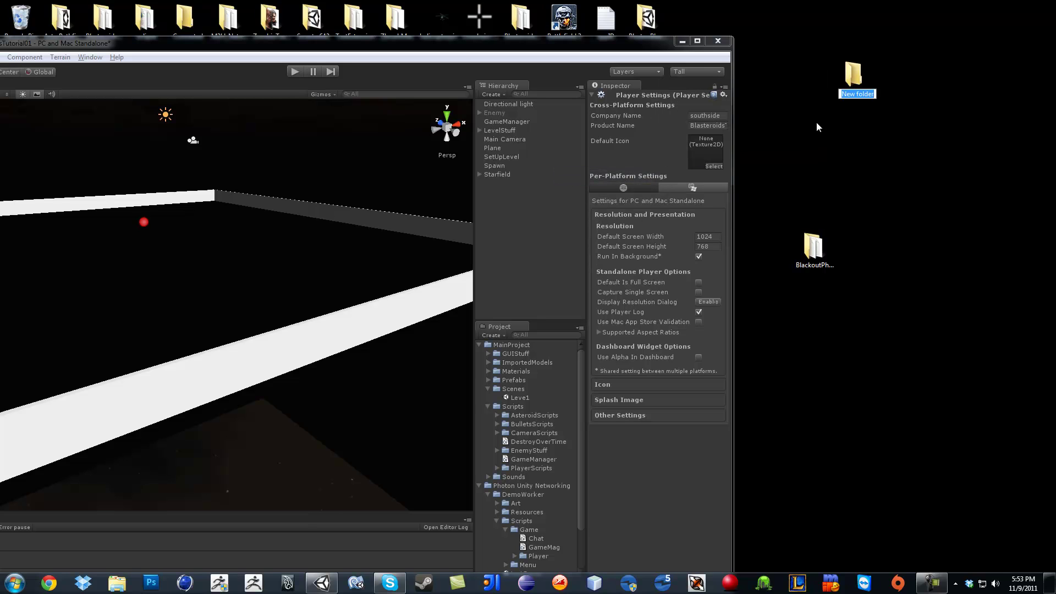
pyautogui.write('BlatstTestPhoton')
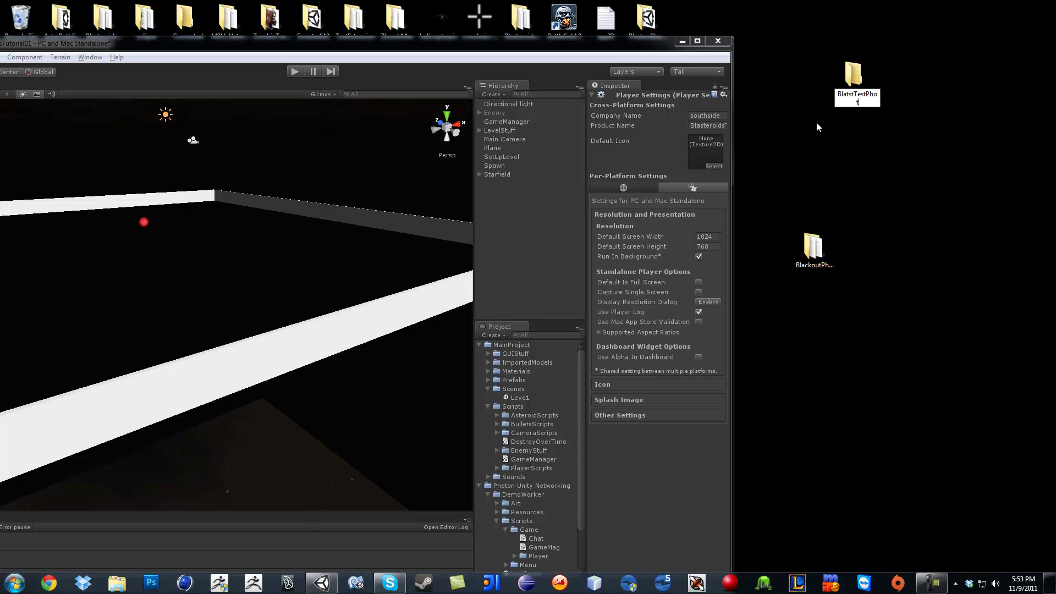
pyautogui.press('Return')
pyautogui.moveTo(866, 87); pyautogui.dragTo(838, 48)
# Maximize the editor window and open the testGame scene, saving the changes to the Leve1 scene
pyautogui.moveTo(634, 50); pyautogui.dragTo(805, 1)
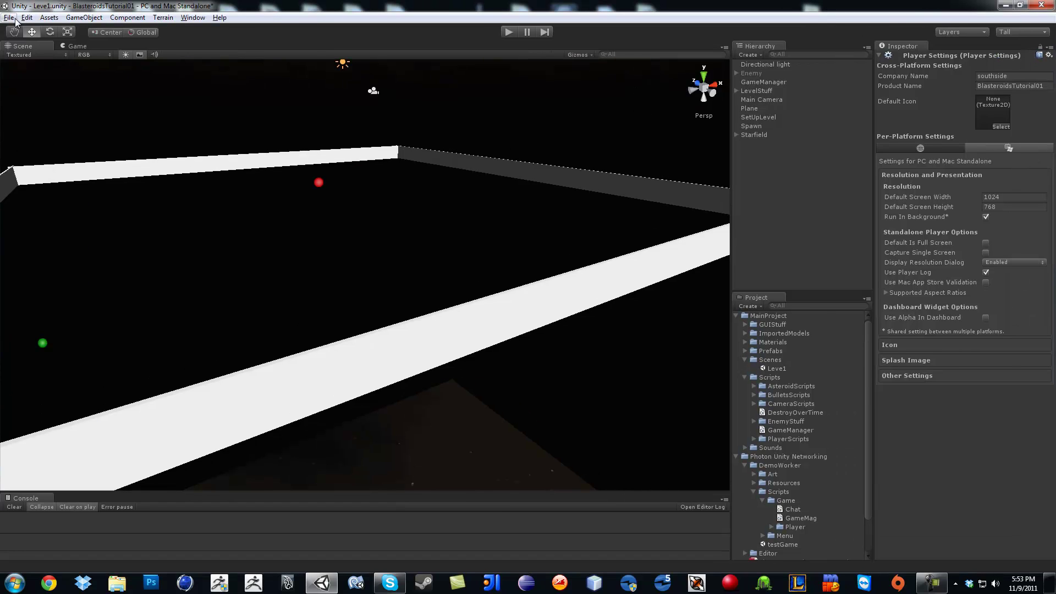
pyautogui.doubleClick(773, 546)
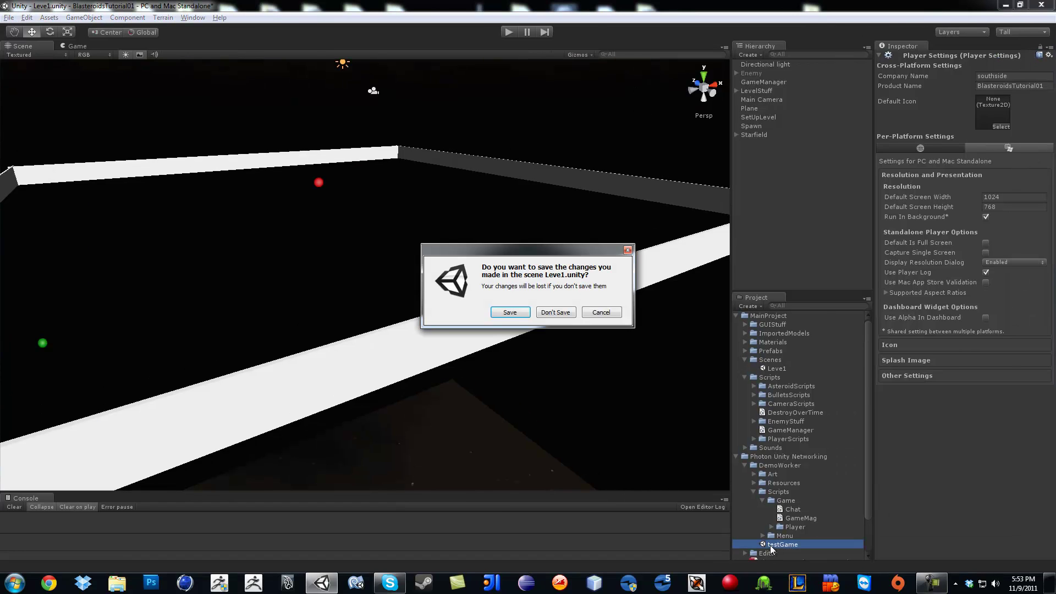
pyautogui.click(512, 313)
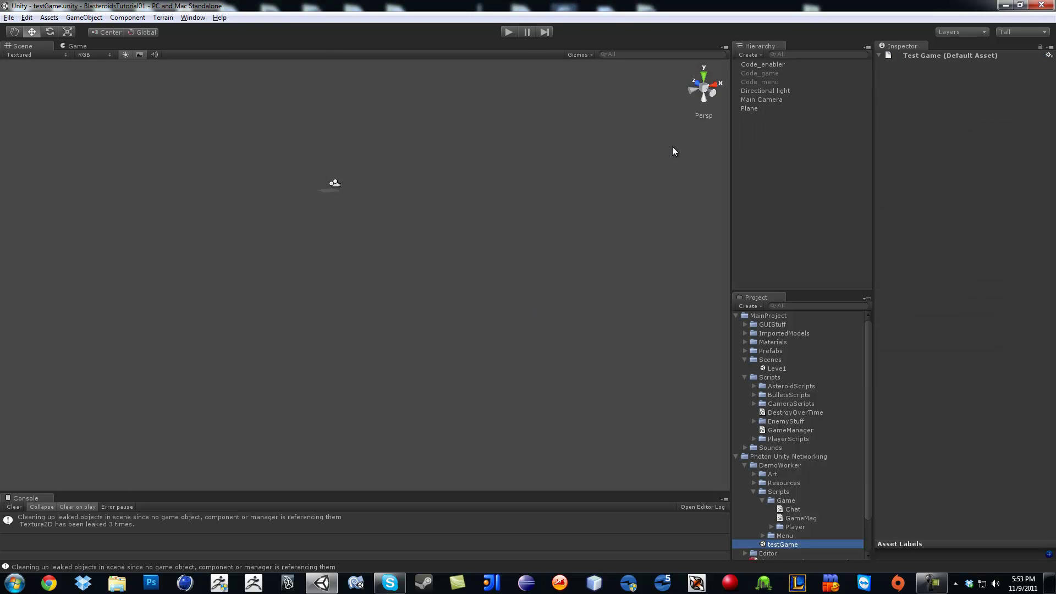
# Select the Plane and frame it in the Scene view to examine it
pyautogui.click(753, 108)
pyautogui.press('f')
pyautogui.moveTo(400, 270)
pyautogui.keyDown('alt'); pyautogui.mouseDown()
pyautogui.moveTo(379, 297)
pyautogui.moveTo(401, 279)
pyautogui.mouseUp(); pyautogui.keyUp('alt')
pyautogui.scroll(3, 424, 250)
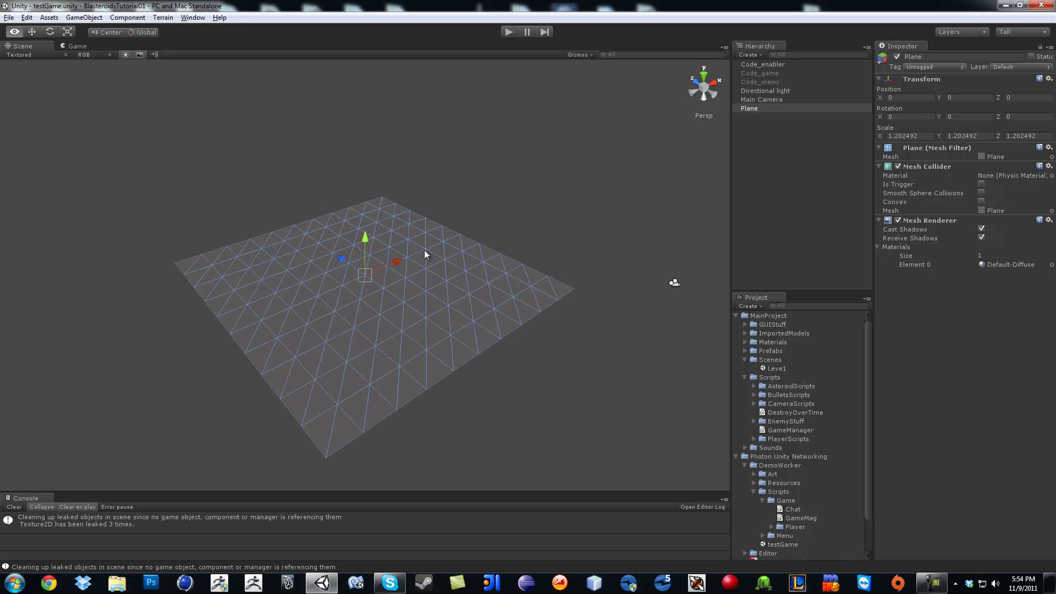
# Add the testGame scene to the build and set the PC and Mac Standalone target platform to Windows 64-bit
pyautogui.click(9, 17)
pyautogui.click(43, 128)
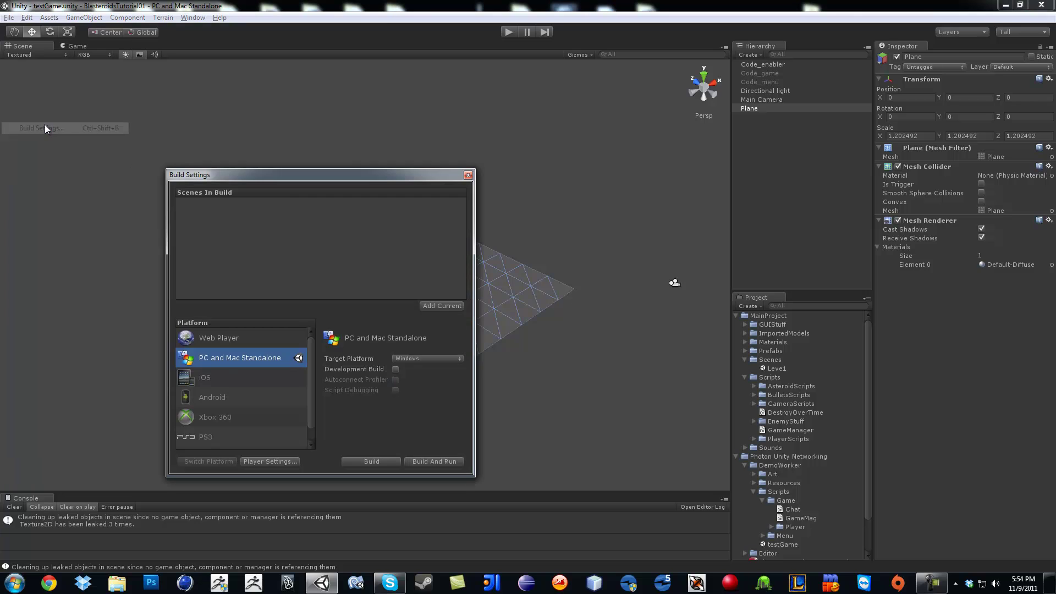
pyautogui.click(447, 306)
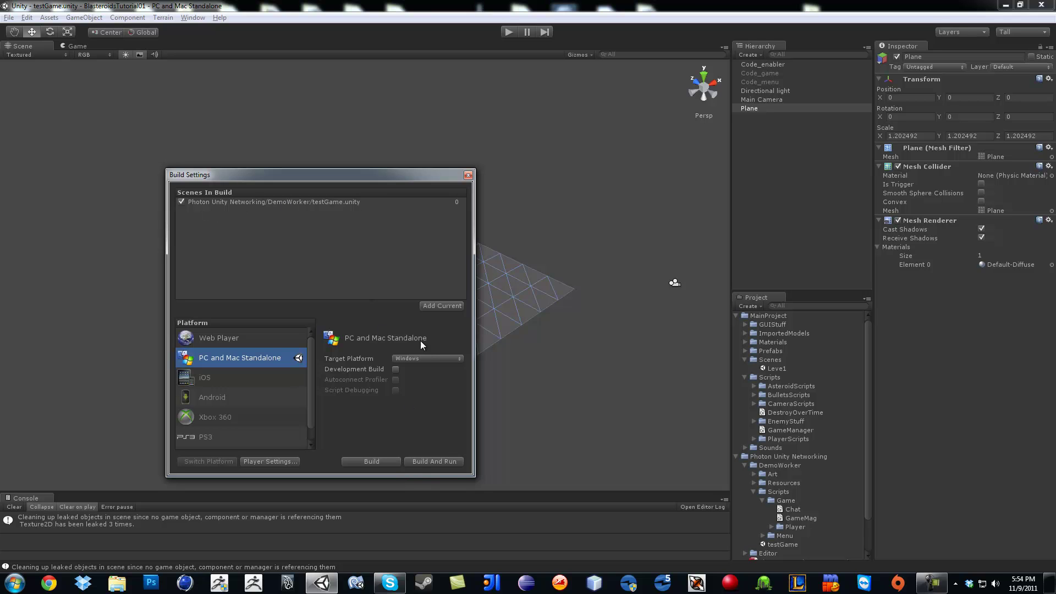
pyautogui.click(259, 339)
pyautogui.click(256, 355)
pyautogui.click(446, 358)
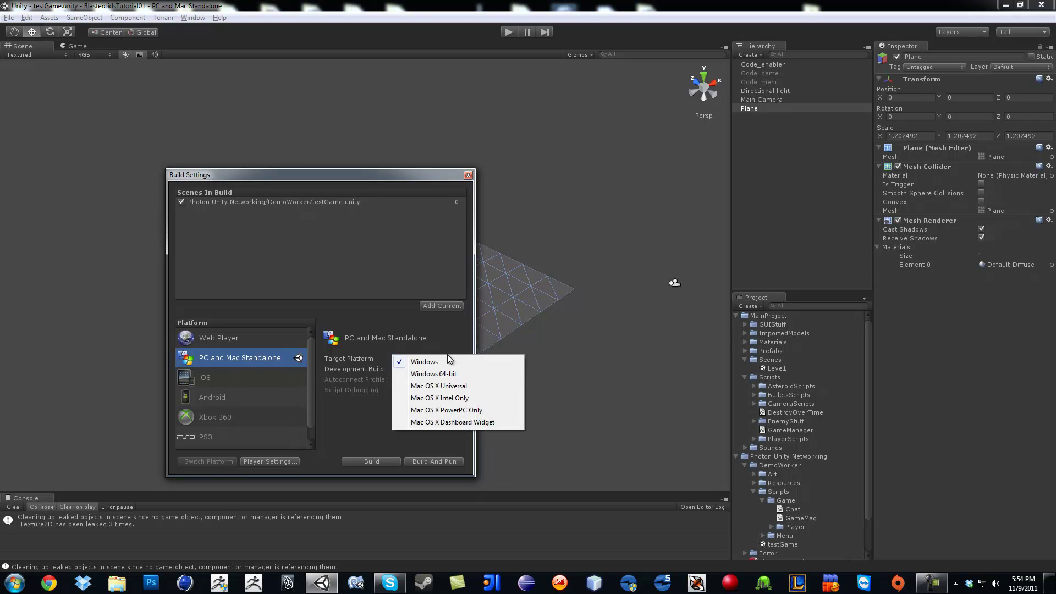
pyautogui.click(441, 375)
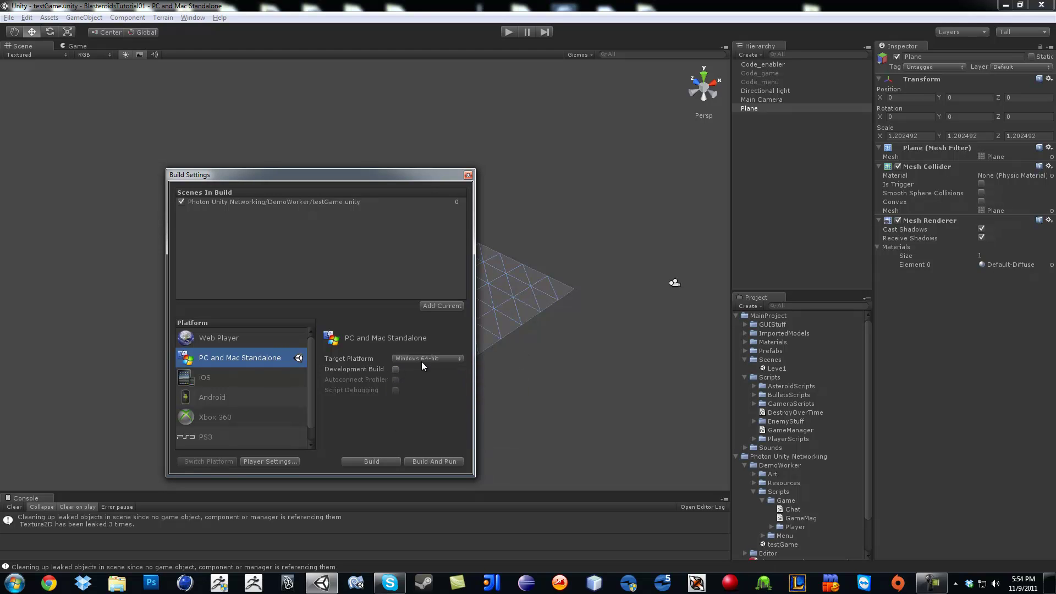
# Build the game as an exe named Tester in the BlatstTestPhoton folder on the Desktop
pyautogui.click(372, 461)
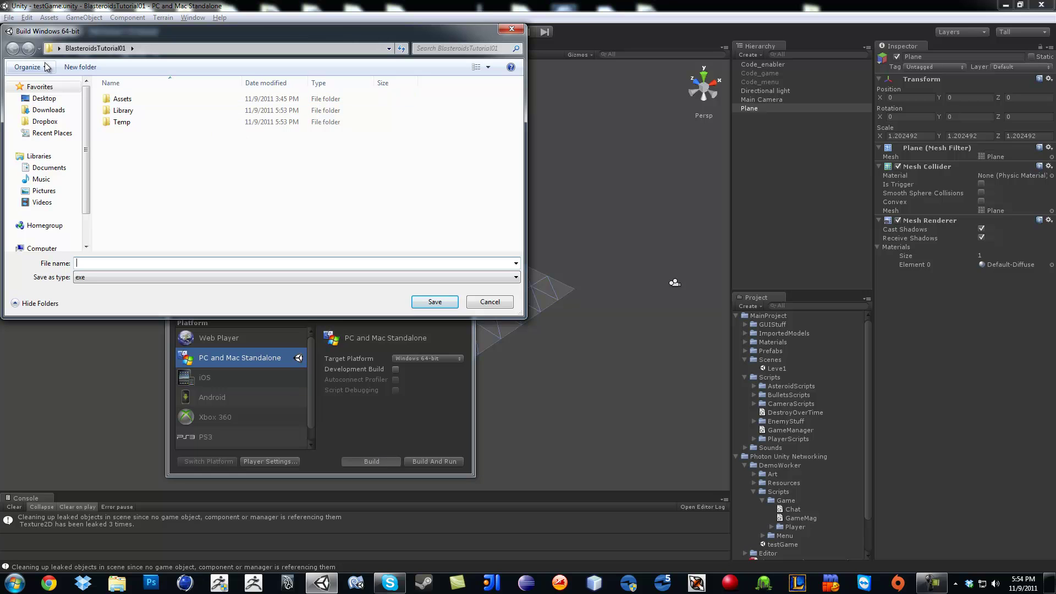
pyautogui.click(42, 99)
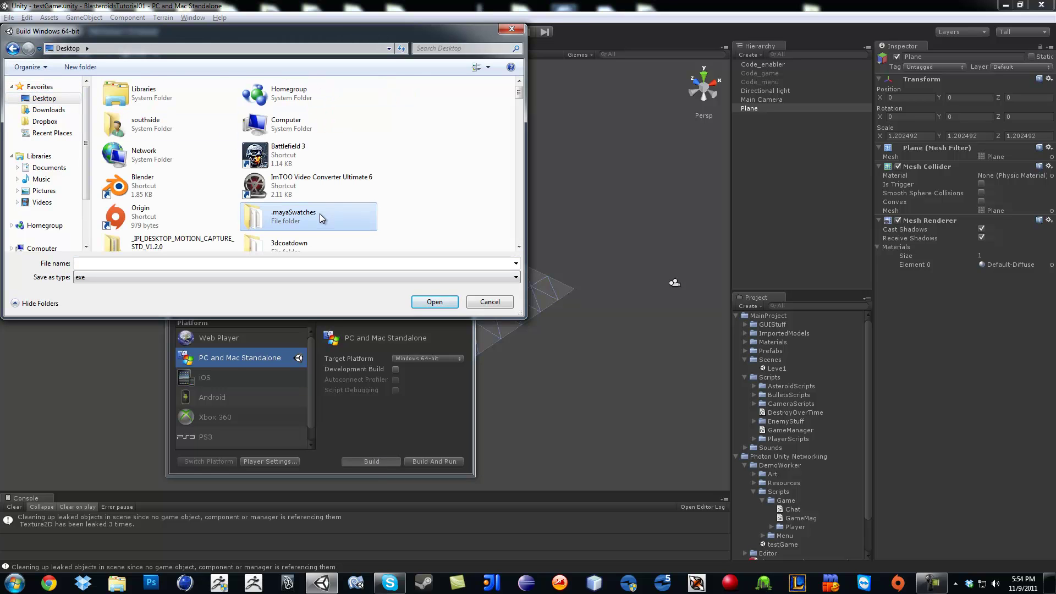
pyautogui.press('b')
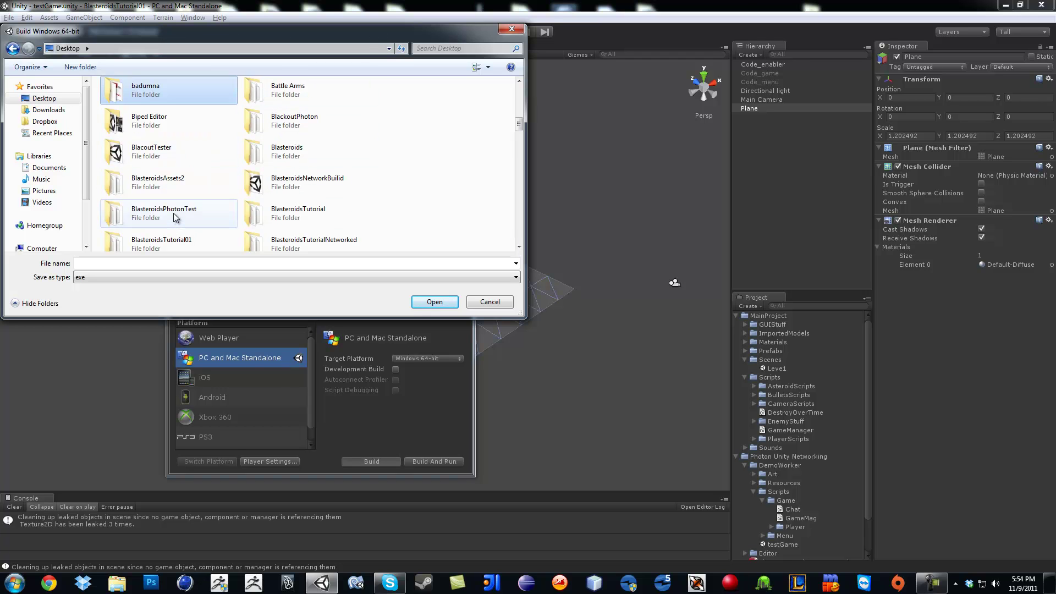
pyautogui.press('b')
pyautogui.press('b')
pyautogui.press('b')
pyautogui.press('b')
pyautogui.press('b')
pyautogui.press('b')
pyautogui.press('b')
pyautogui.press('b')
pyautogui.press('b')
pyautogui.press('b')
pyautogui.press('b')
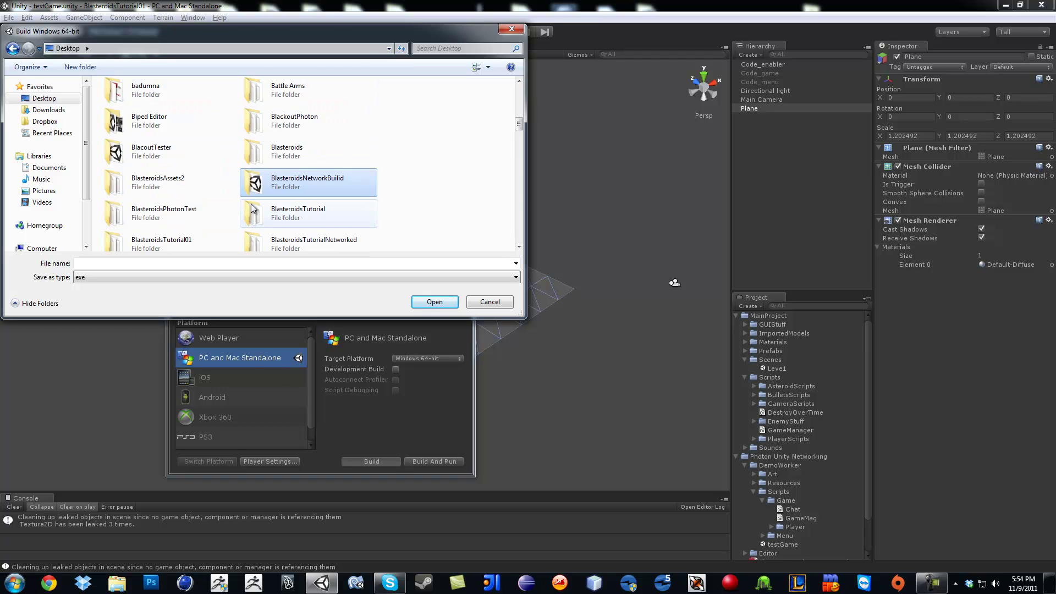
pyautogui.doubleClick(135, 154)
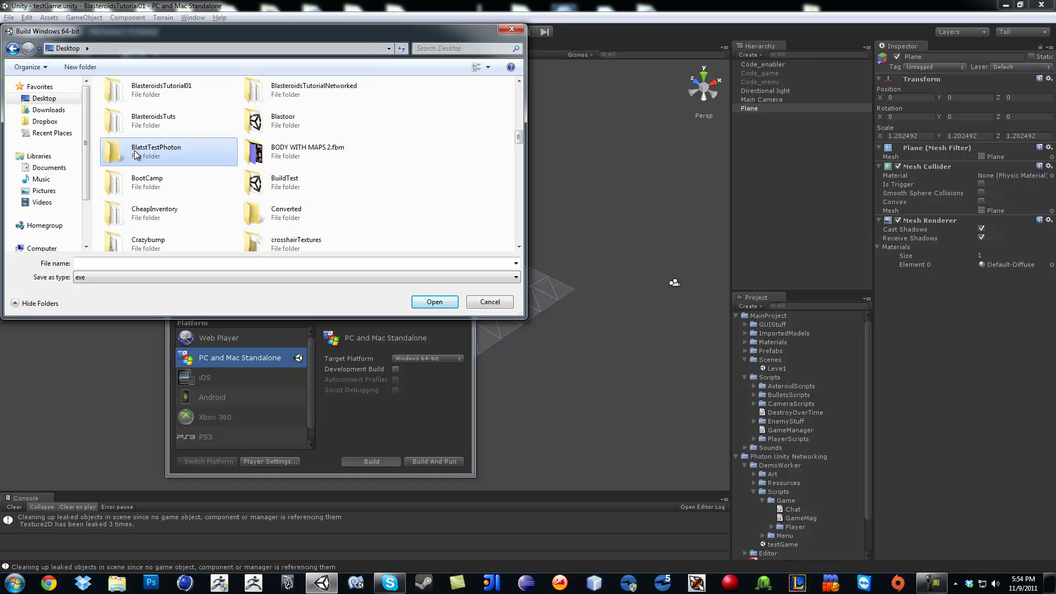
pyautogui.click(128, 266)
pyautogui.write('Tester')
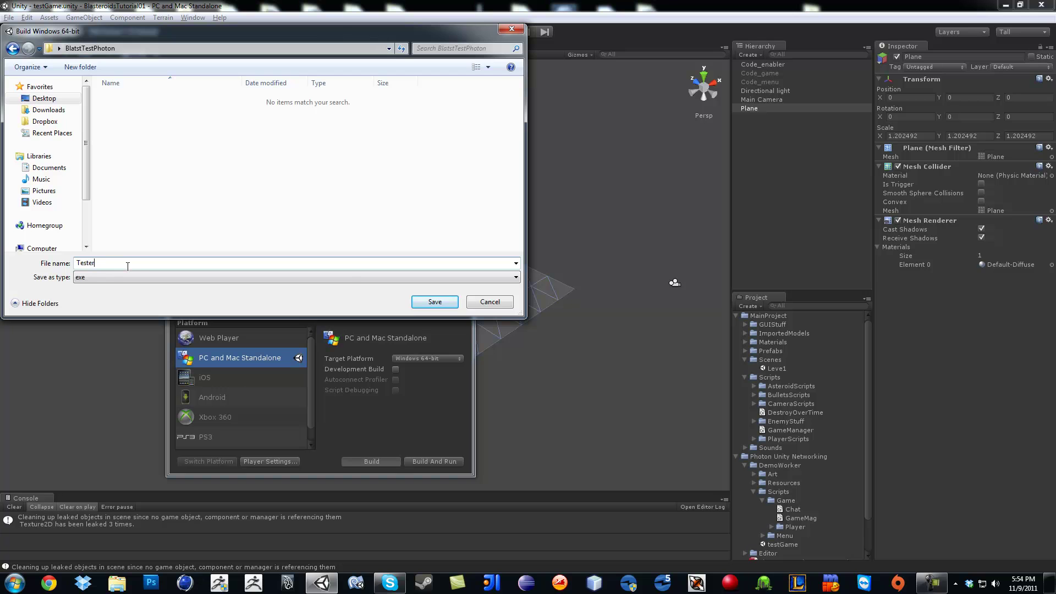
pyautogui.click(432, 300)
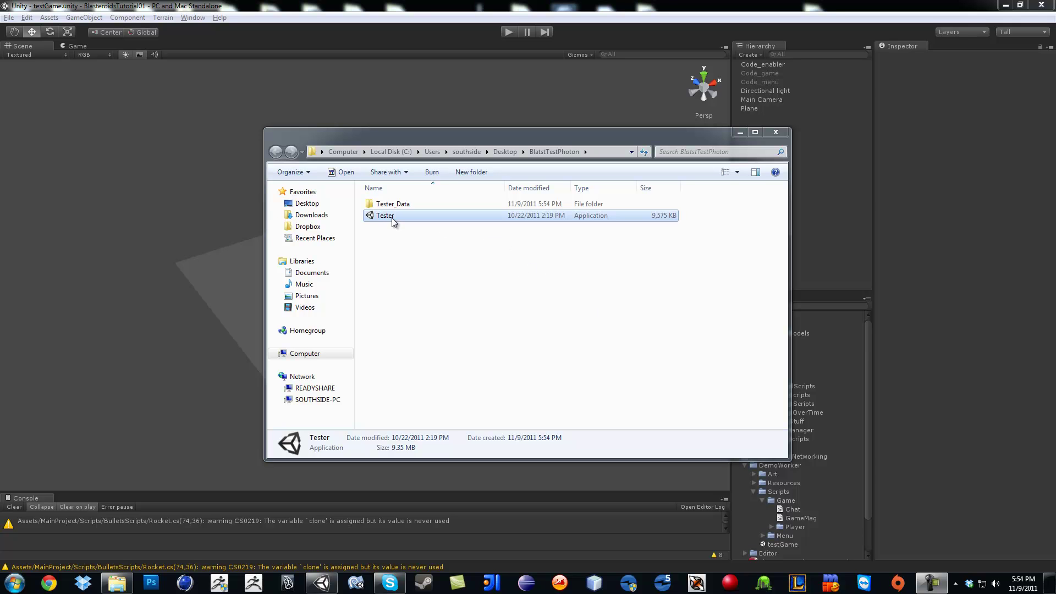
# Move the build folder window aside, run the testGame scene in the editor, and enter the player's name
pyautogui.moveTo(495, 133); pyautogui.dragTo(1019, 127)
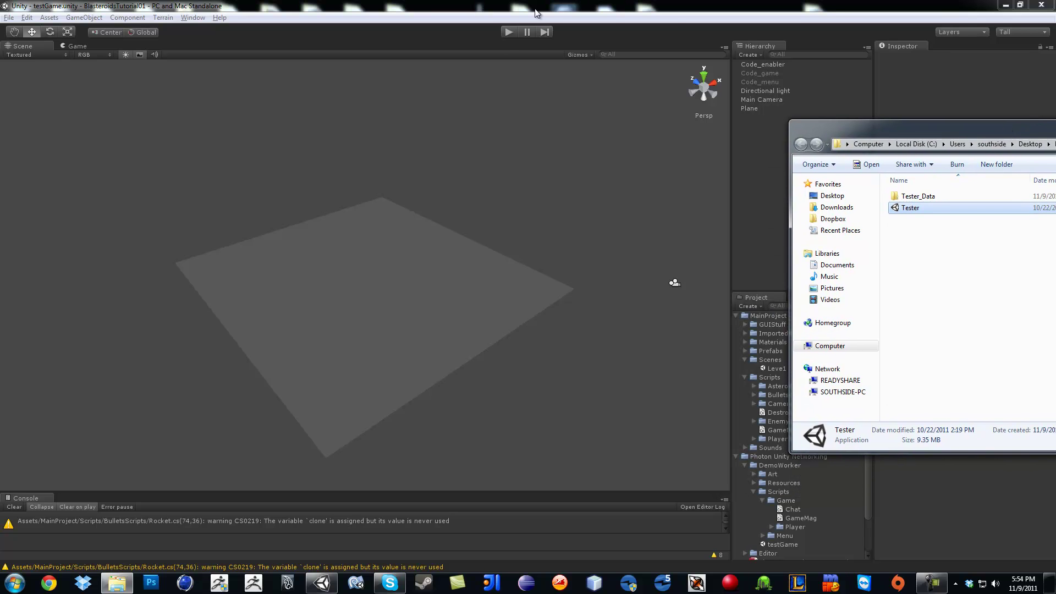
pyautogui.hotkey('ctrl', 'shift', 'b')
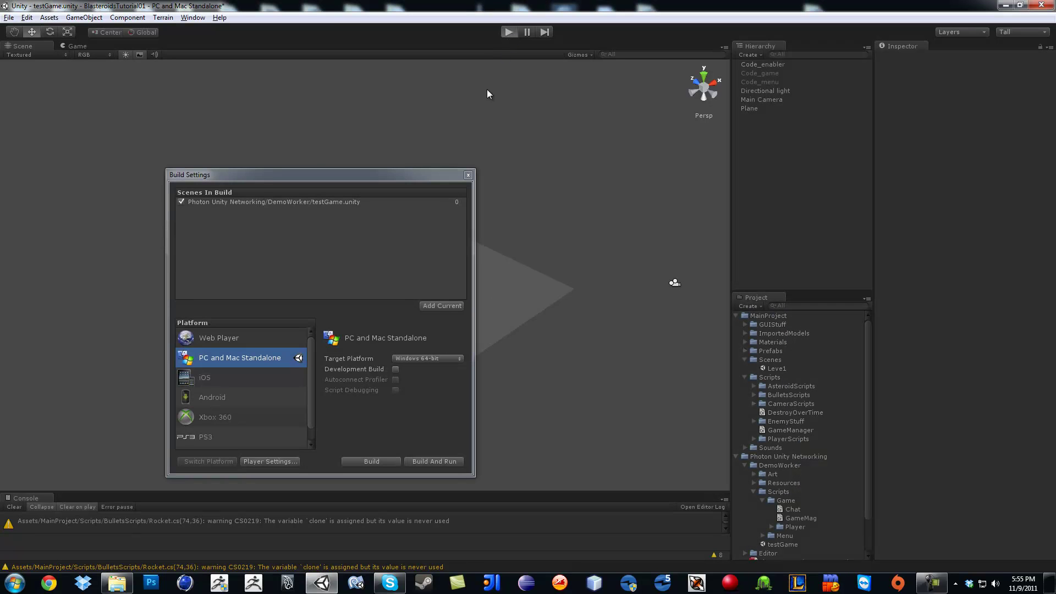
pyautogui.click(468, 176)
pyautogui.hotkey('ctrl', 'p')
pyautogui.click(370, 214)
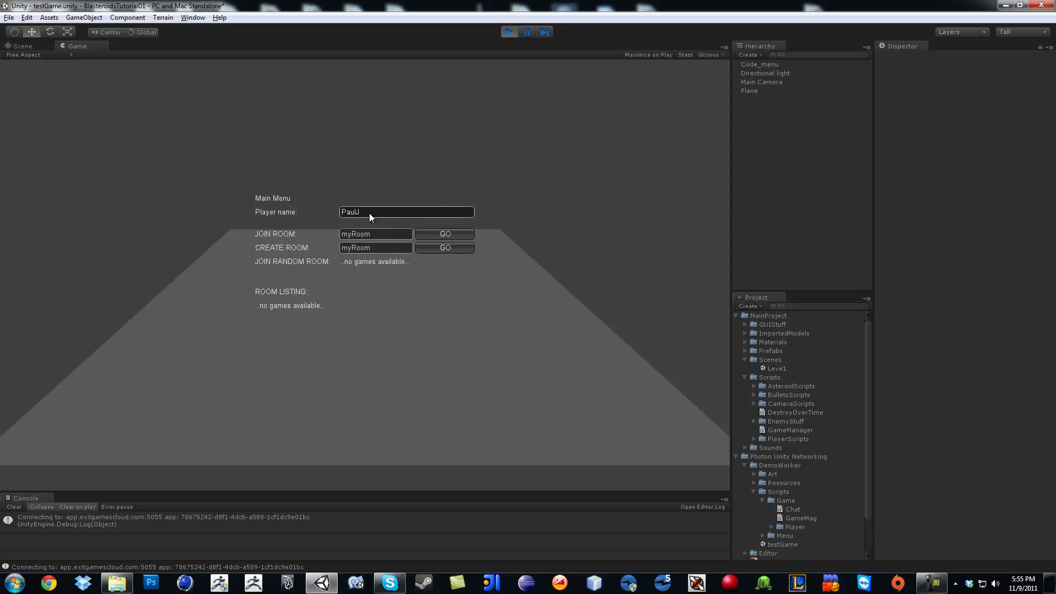
pyautogui.write('Pa')
# Create a game room named with the player's first name followed by "test"
pyautogui.click(374, 248)
pyautogui.write('Paul tess')
pyautogui.press('BackSpace')
pyautogui.write('t')
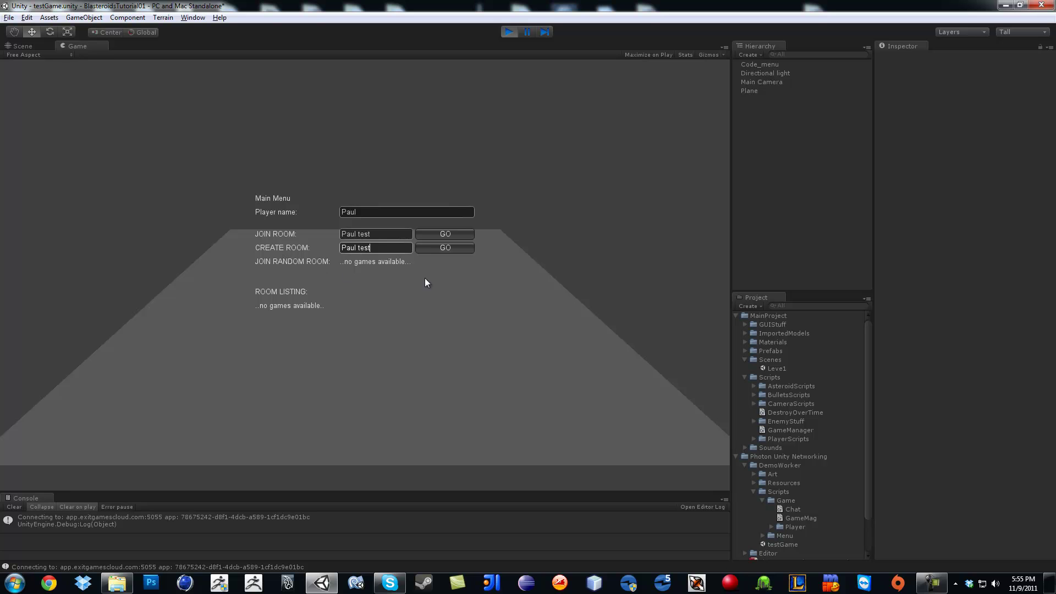
pyautogui.click(436, 248)
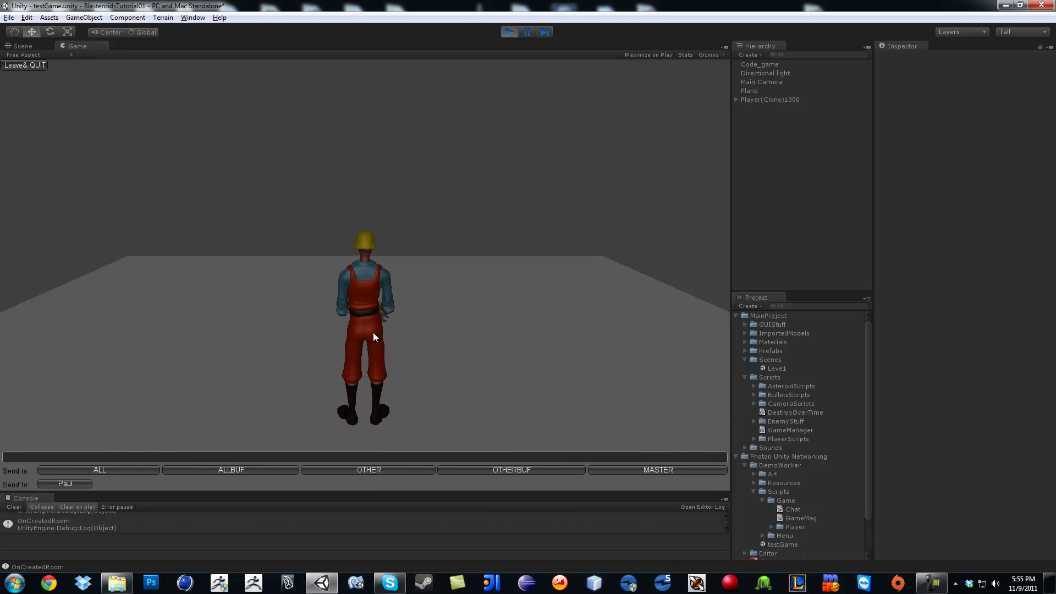
# Walk and turn the worker character around the plane to test its movement
pyautogui.press('a')
pyautogui.press('w')
pyautogui.press('d')
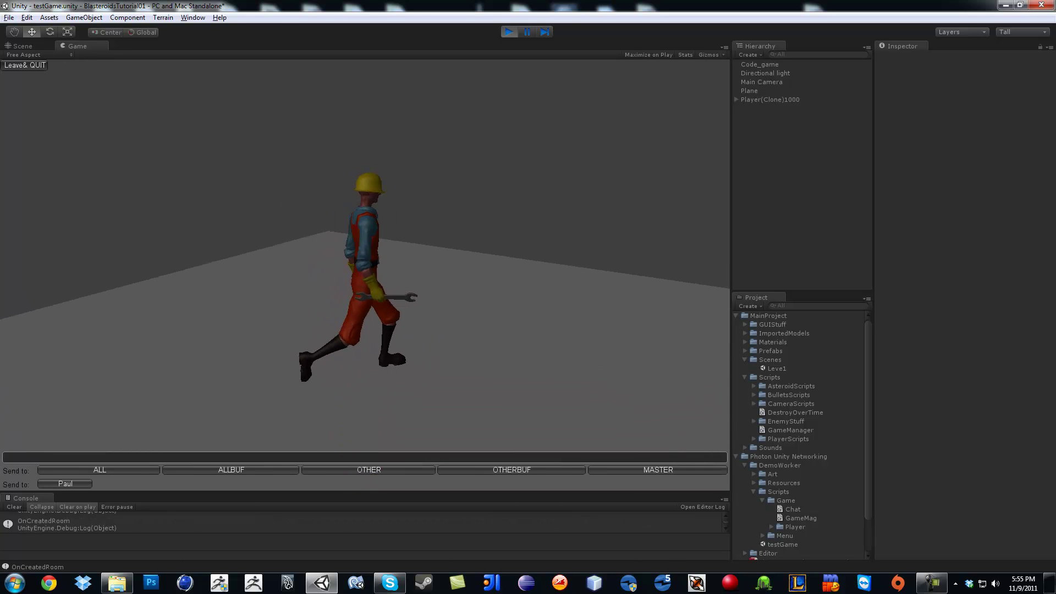
# Launch the Tester build windowed at 1024 x 768 with Good graphics quality and place its window beside the editor's game view
pyautogui.hotkey('alt', 'Tab')
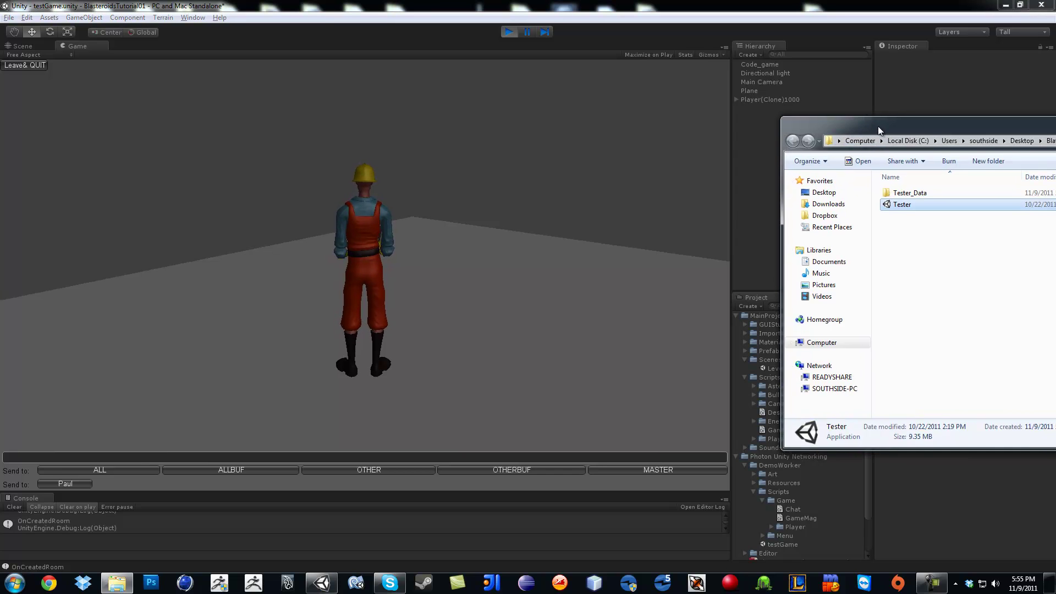
pyautogui.moveTo(878, 126); pyautogui.dragTo(802, 102)
pyautogui.doubleClick(826, 180)
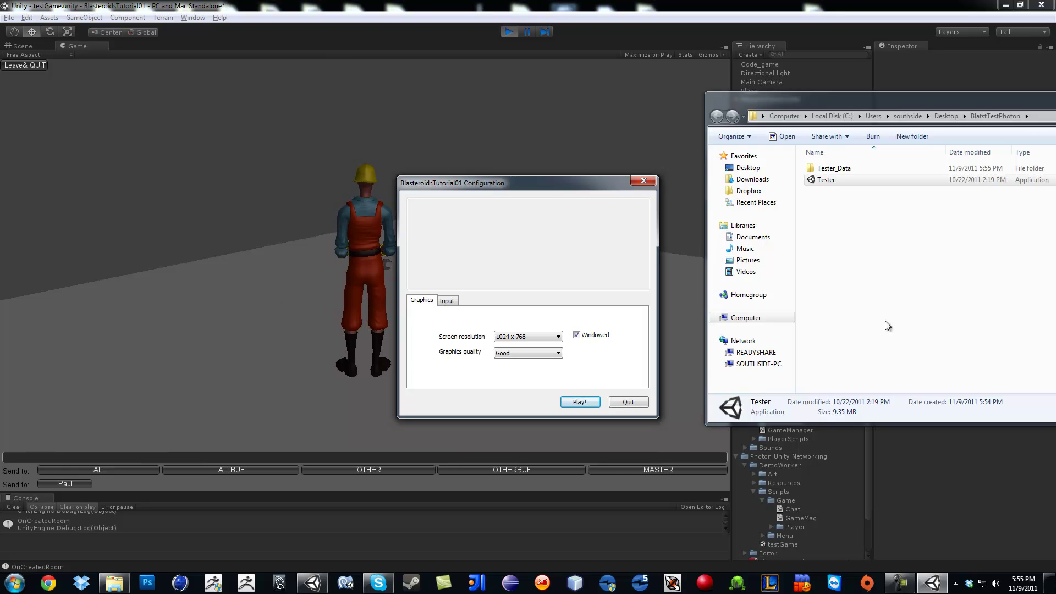
pyautogui.click(570, 404)
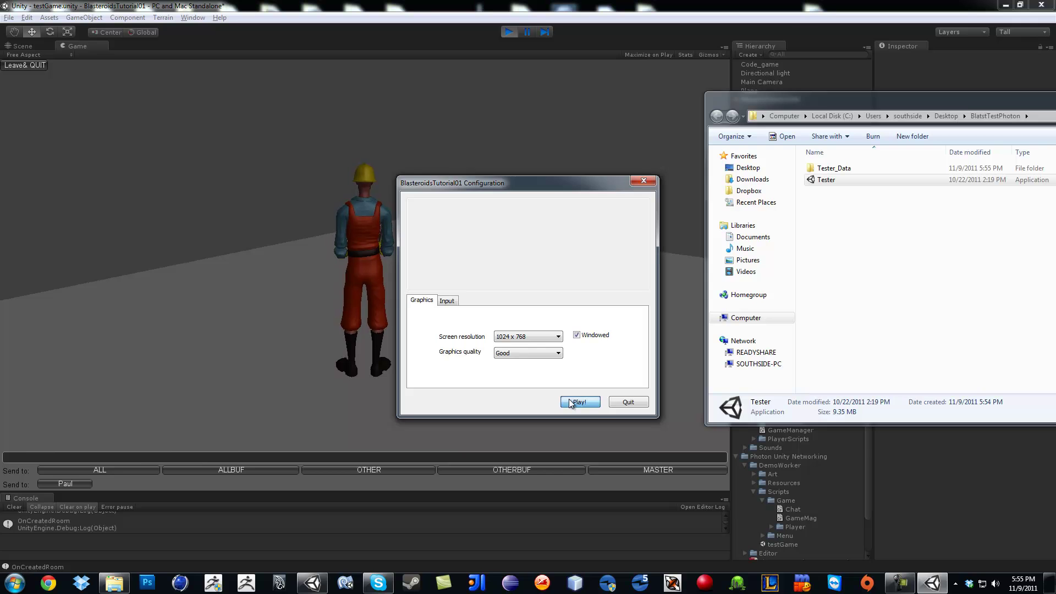
pyautogui.moveTo(488, 91); pyautogui.dragTo(776, 77)
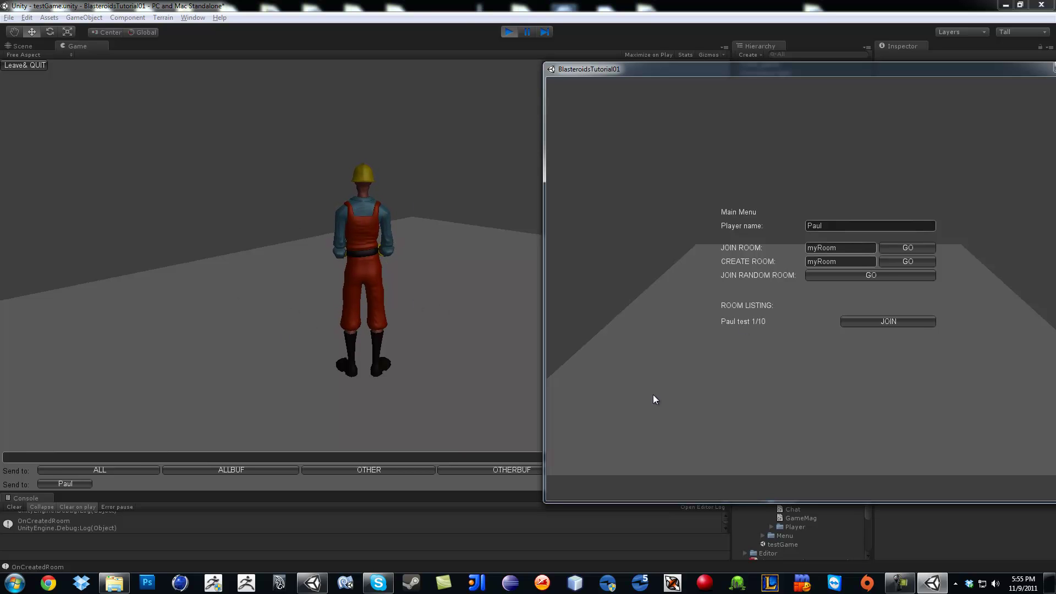
# Join the listed room from the Tester build and walk its character forward
pyautogui.click(905, 322)
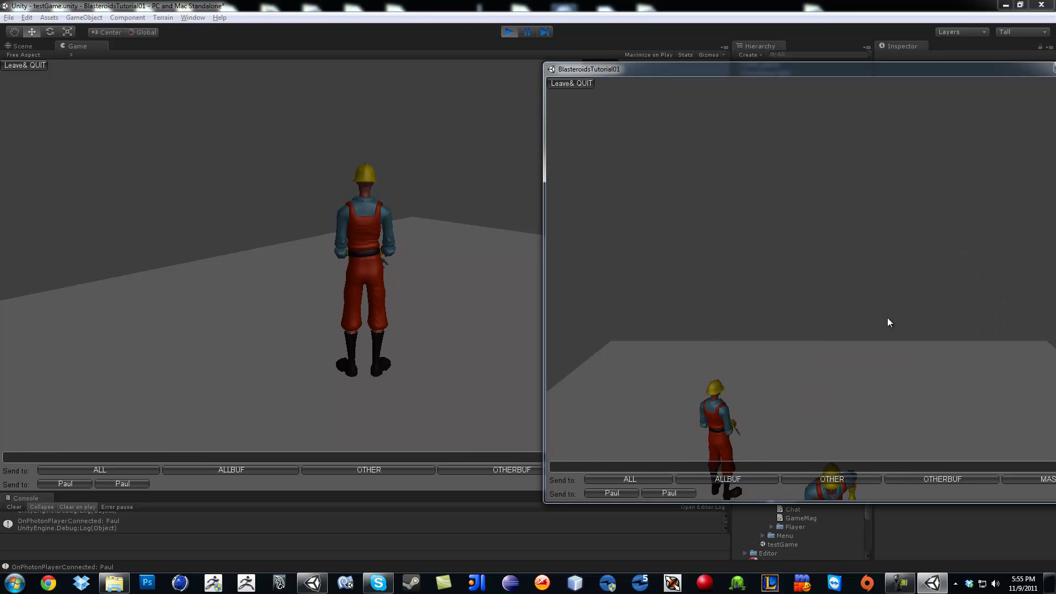
pyautogui.press('w')
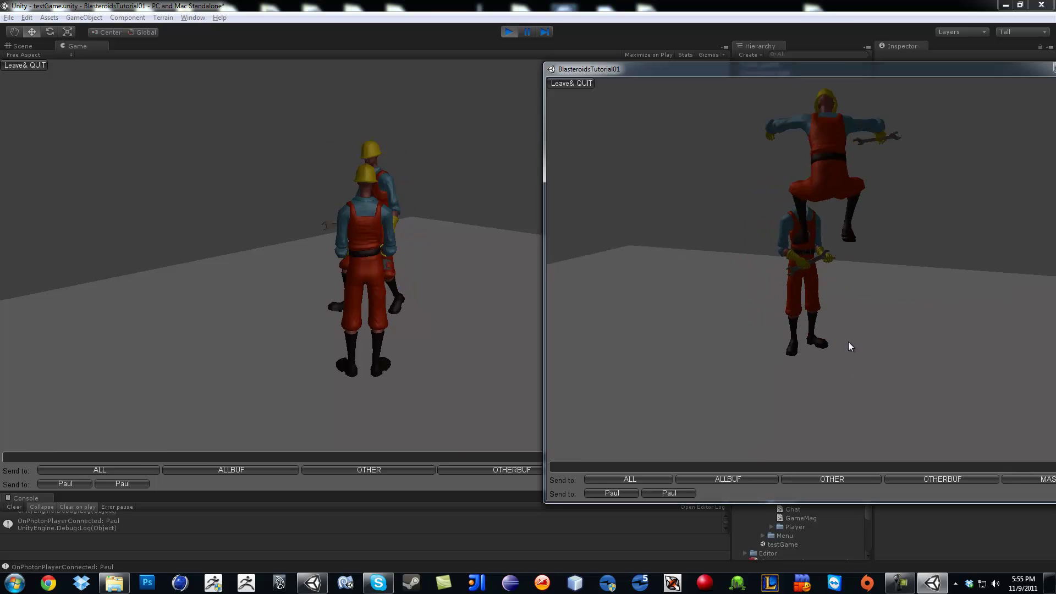
# Make the Tester build's character jump repeatedly beside the other worker to test that jumps sync to the editor's game view
pyautogui.press('space')
pyautogui.press('space')
pyautogui.press('space')
pyautogui.press('space')
pyautogui.press('space')
pyautogui.press('space')
pyautogui.press('space')
pyautogui.press('space')
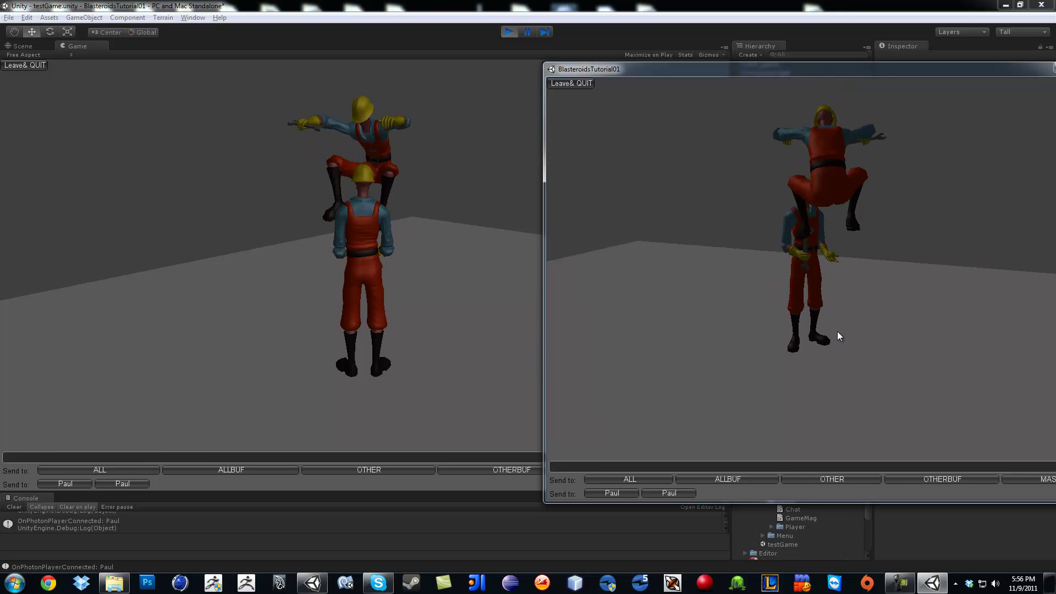
pyautogui.press('space')
# Walk the Tester build's character away from the other worker and jump several more times, moving the build window over the editor's game view
pyautogui.press('s')
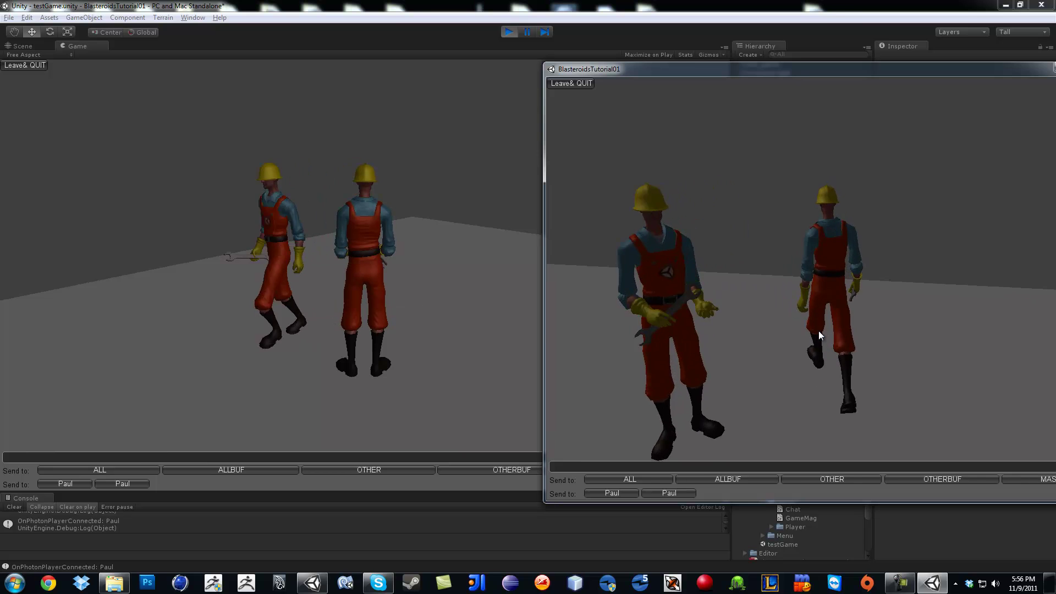
pyautogui.press('space')
pyautogui.press('space')
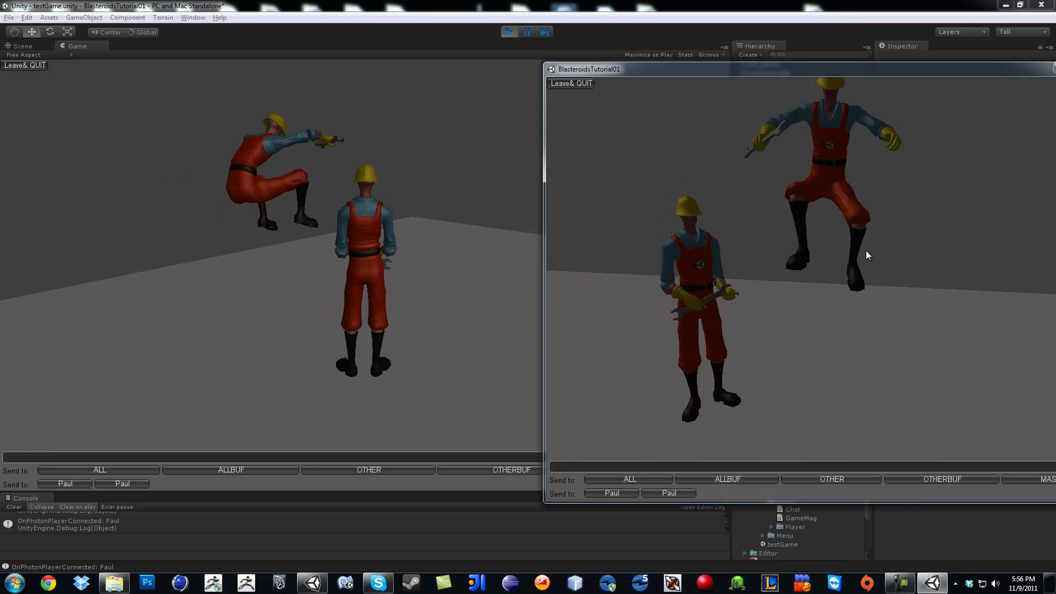
pyautogui.press('space')
pyautogui.press('space')
pyautogui.moveTo(856, 75); pyautogui.dragTo(670, 97)
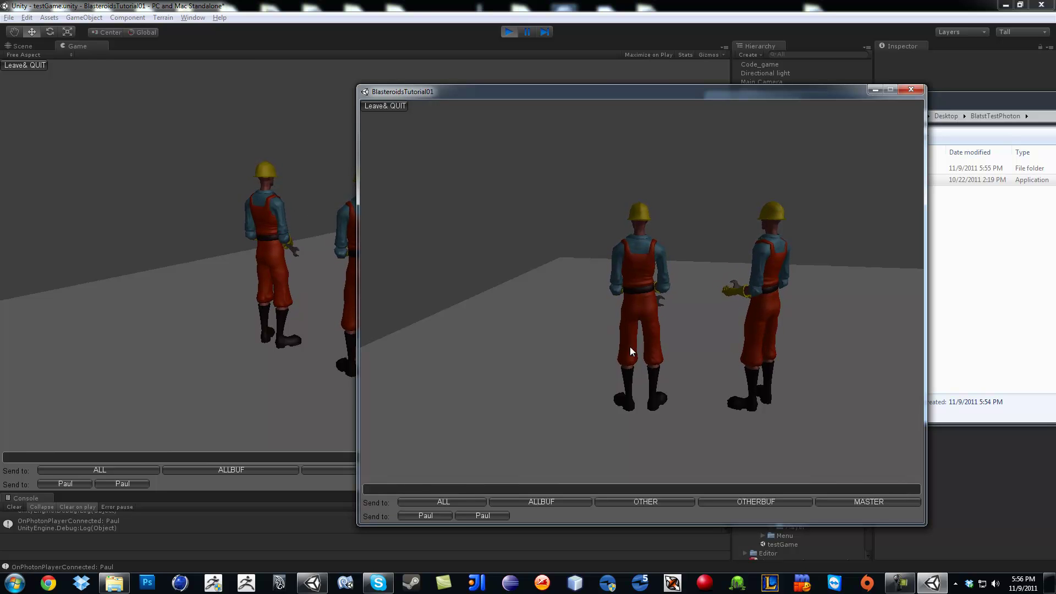
pyautogui.press('space')
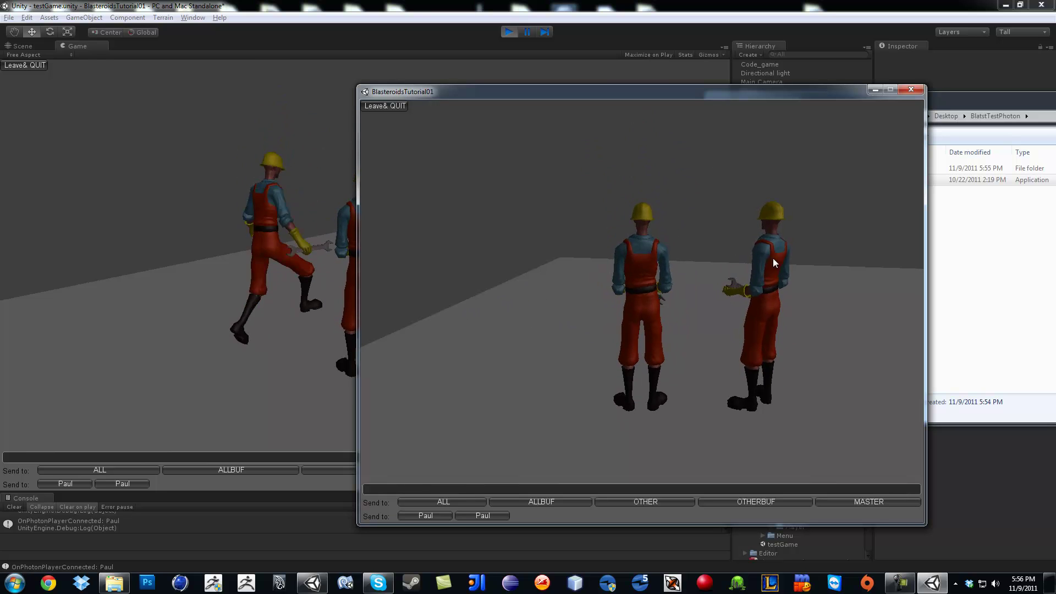
# End the multiplayer test by closing the Tester build and the BlatstTestPhoton folder window and stopping play mode in the editor
pyautogui.click(911, 89)
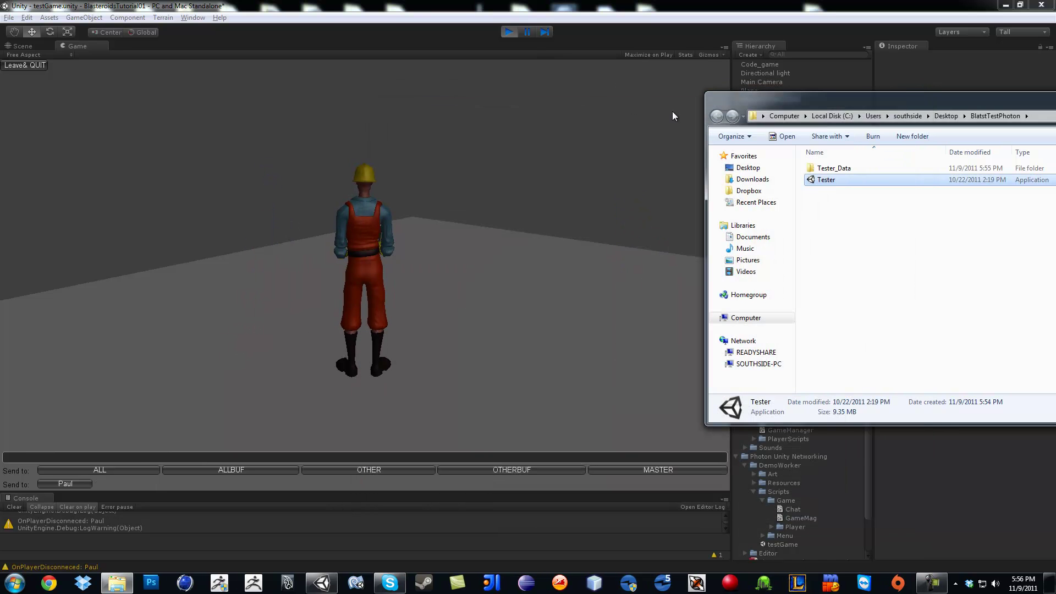
pyautogui.moveTo(792, 96); pyautogui.dragTo(563, 119)
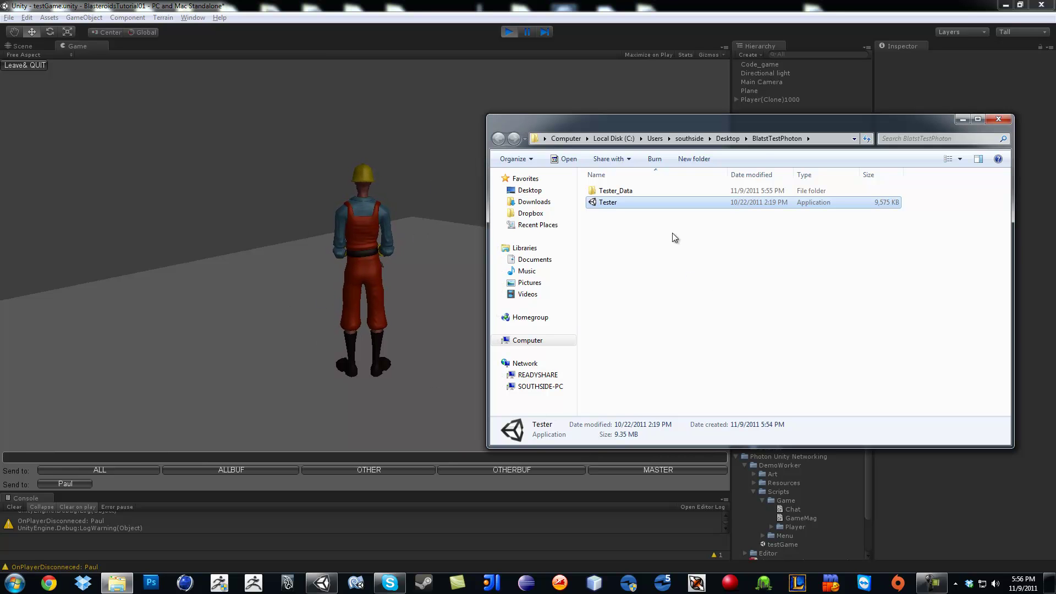
pyautogui.click(999, 119)
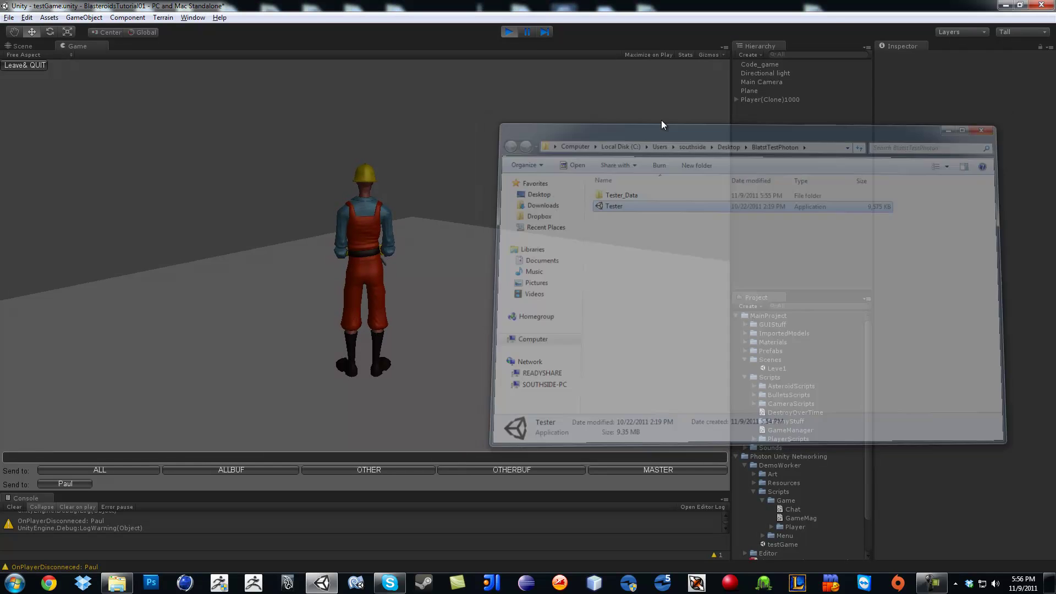
pyautogui.click(508, 31)
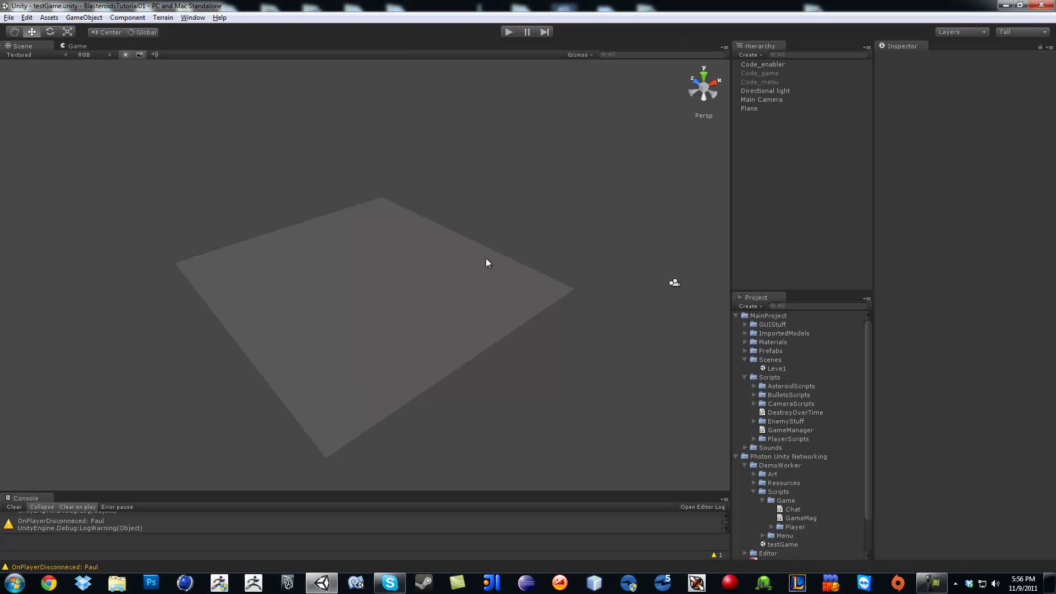